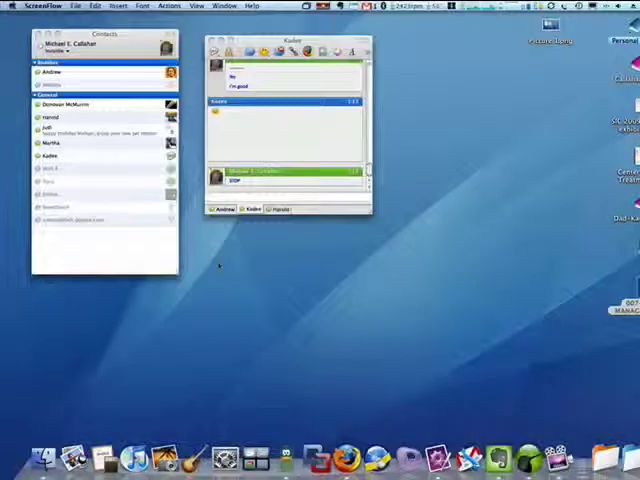
pyautogui.write('pop')
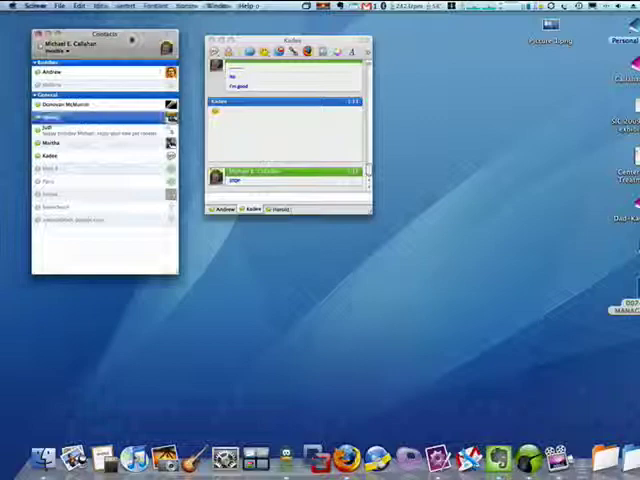
# - Activate the Contacts window by selecting a contact row, beside the Andrew/Kadee/Harold chat
pyautogui.click(131, 40)
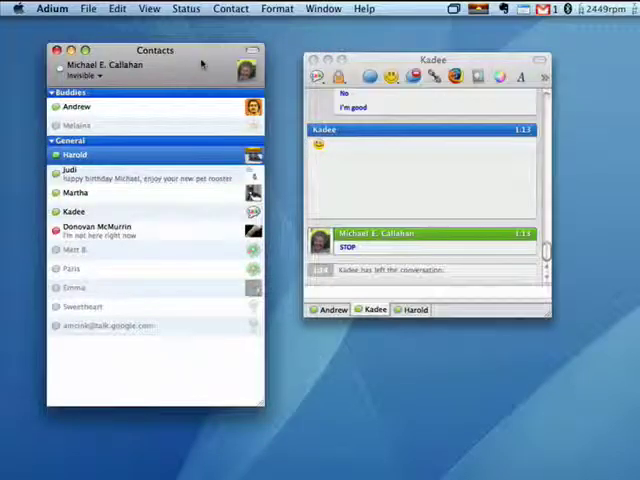
pyautogui.moveTo(201, 64); pyautogui.dragTo(214, 67)
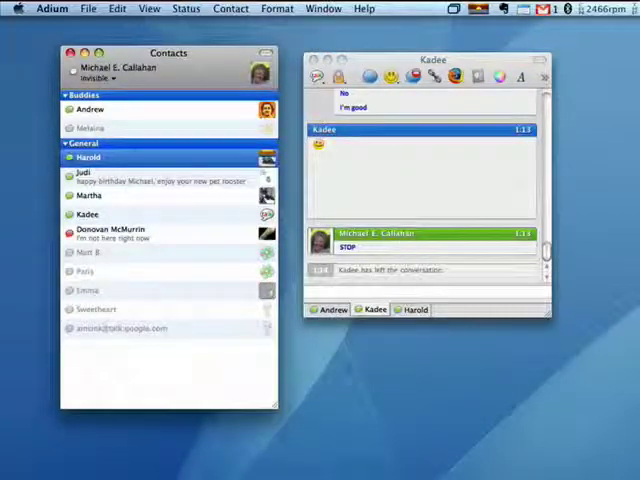
pyautogui.click(331, 310)
pyautogui.click(372, 310)
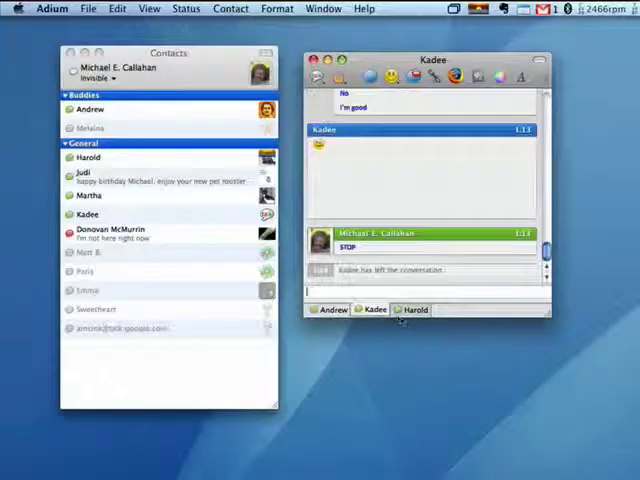
pyautogui.click(400, 318)
pyautogui.click(373, 311)
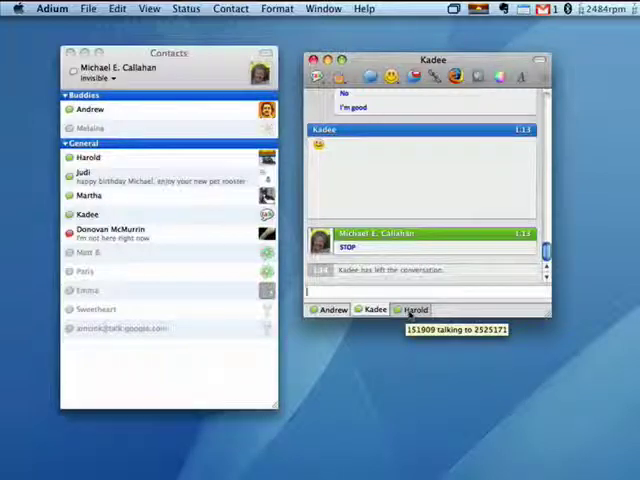
# - Show Harold's conversation, then tear Harold's and Kadee's tabs off the tab bar
pyautogui.click(411, 312)
pyautogui.moveTo(415, 312); pyautogui.dragTo(487, 318)
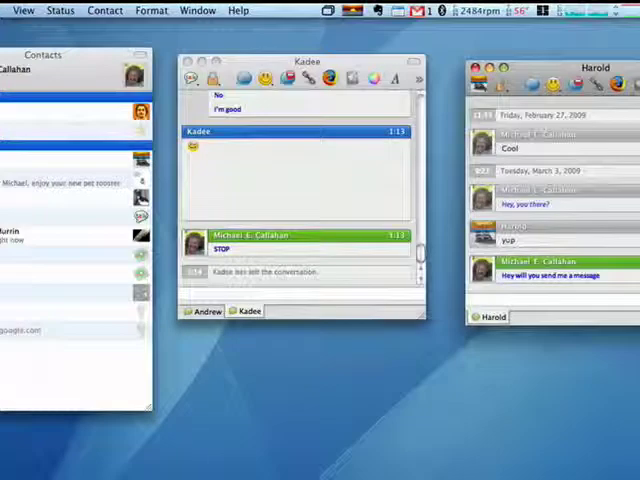
pyautogui.moveTo(246, 312); pyautogui.dragTo(311, 424)
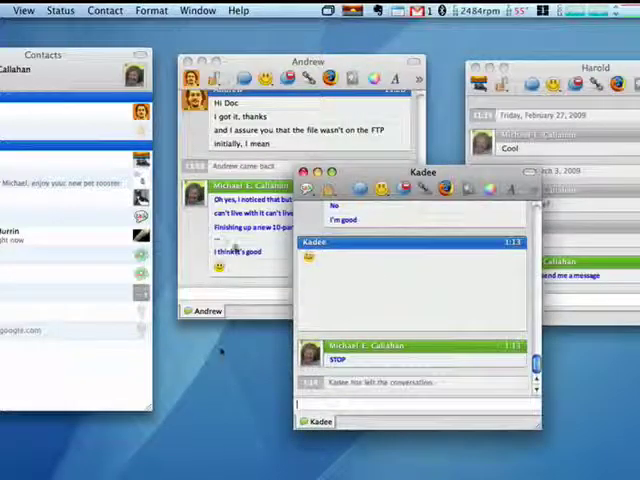
# - Move Kadee's window to the right and Harold's window over Andrew's
pyautogui.moveTo(354, 172); pyautogui.dragTo(287, 141)
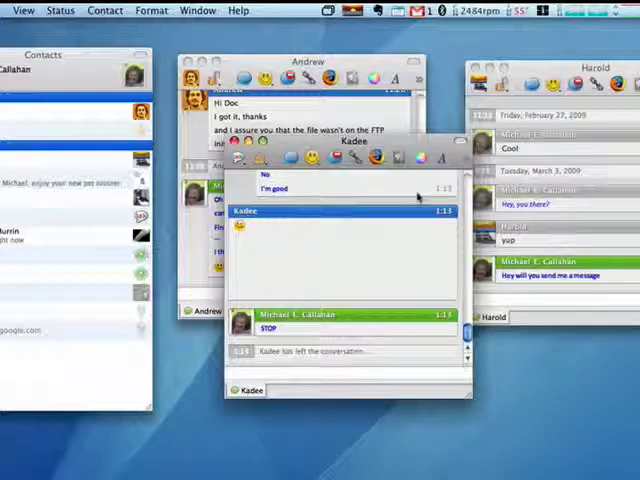
pyautogui.moveTo(411, 141)
pyautogui.mouseDown()
pyautogui.moveTo(535, 173)
pyautogui.moveTo(639, 172)
pyautogui.mouseUp()
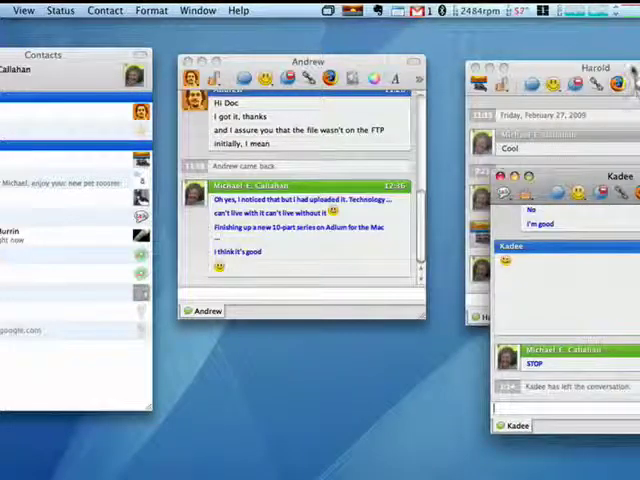
pyautogui.moveTo(632, 69); pyautogui.dragTo(383, 69)
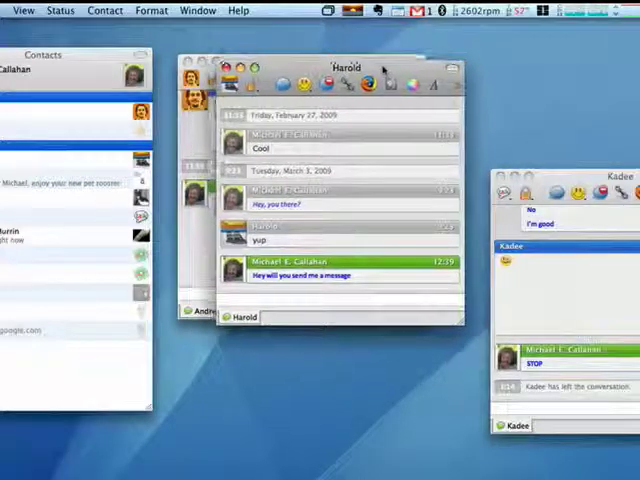
# - Drop Harold's tab, then Kadee's, into the tab bar of Andrew's window
pyautogui.moveTo(240, 320)
pyautogui.mouseDown()
pyautogui.moveTo(270, 314)
pyautogui.moveTo(236, 311)
pyautogui.mouseUp()
pyautogui.click(246, 313)
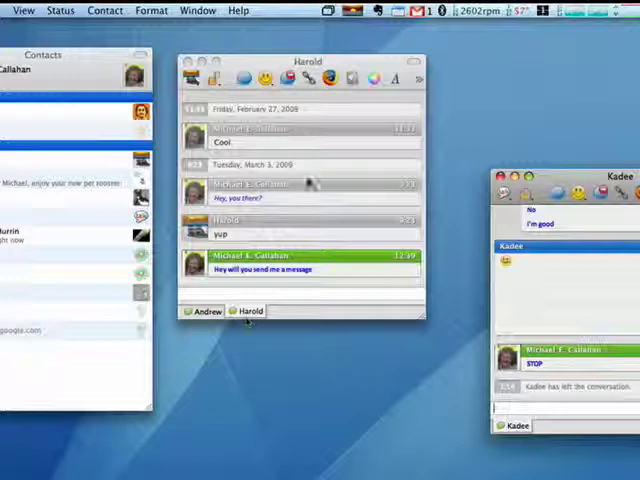
pyautogui.moveTo(566, 169); pyautogui.dragTo(578, 74)
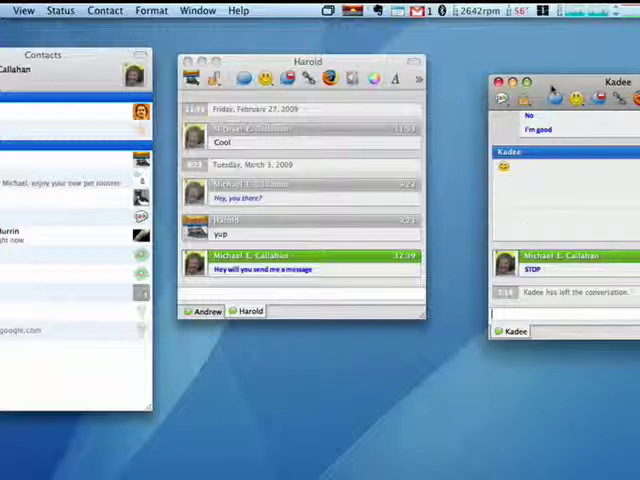
pyautogui.moveTo(552, 90); pyautogui.dragTo(516, 104)
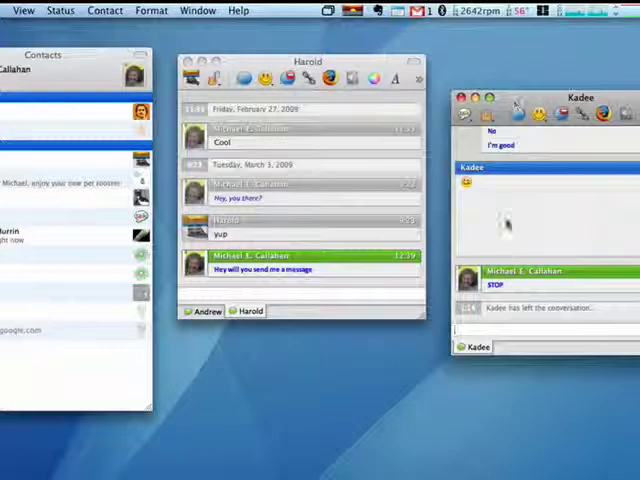
pyautogui.moveTo(472, 348)
pyautogui.mouseDown()
pyautogui.moveTo(390, 317)
pyautogui.moveTo(464, 328)
pyautogui.mouseUp()
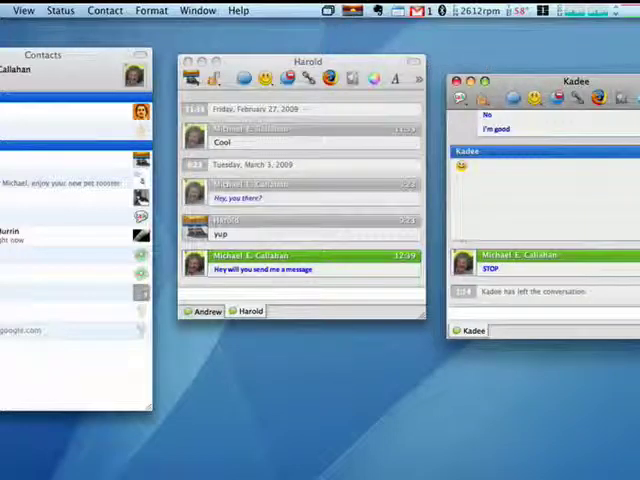
pyautogui.moveTo(466, 335); pyautogui.dragTo(287, 314)
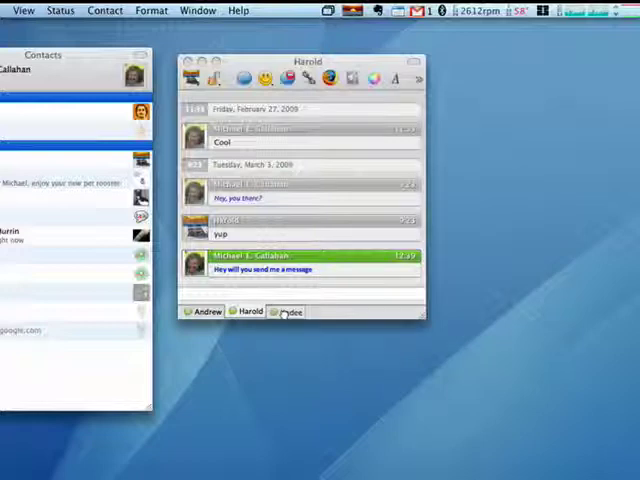
# - Move Kadee's tab to the first position, ahead of Andrew and Harold
pyautogui.moveTo(285, 314)
pyautogui.mouseDown()
pyautogui.moveTo(290, 316)
pyautogui.moveTo(190, 311)
pyautogui.moveTo(200, 310)
pyautogui.mouseUp()
pyautogui.click(290, 314)
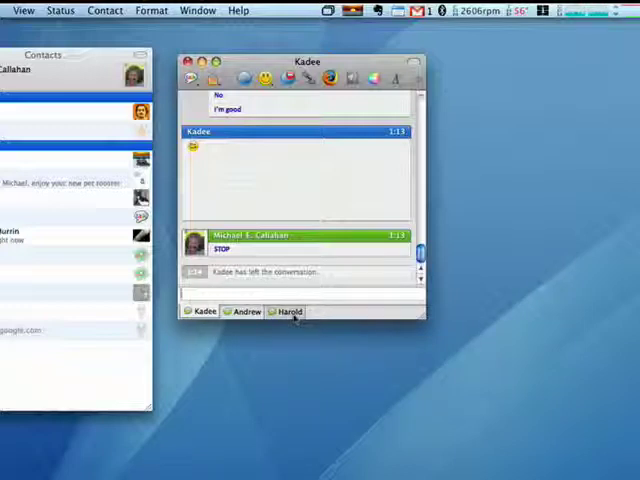
# - Pull Harold's tab into its own window, then close the Andrew and Kadee window
pyautogui.moveTo(295, 312); pyautogui.dragTo(610, 290)
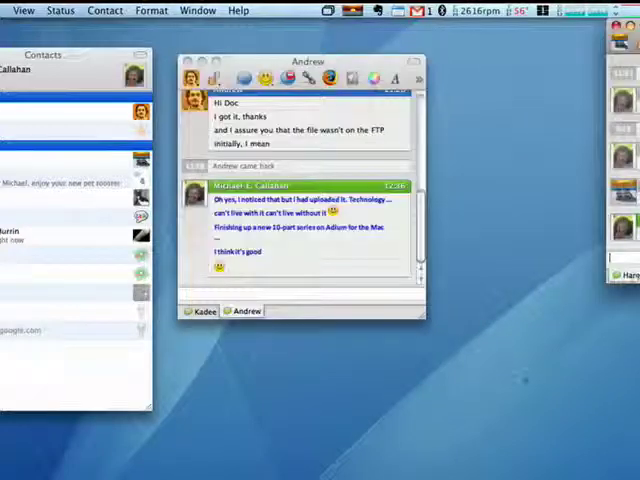
pyautogui.click(200, 63)
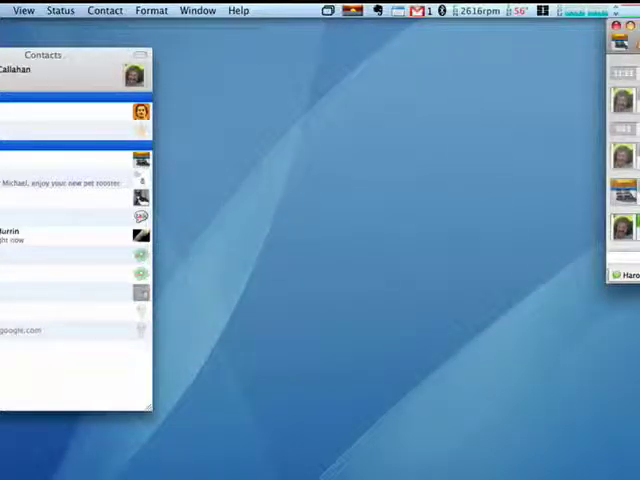